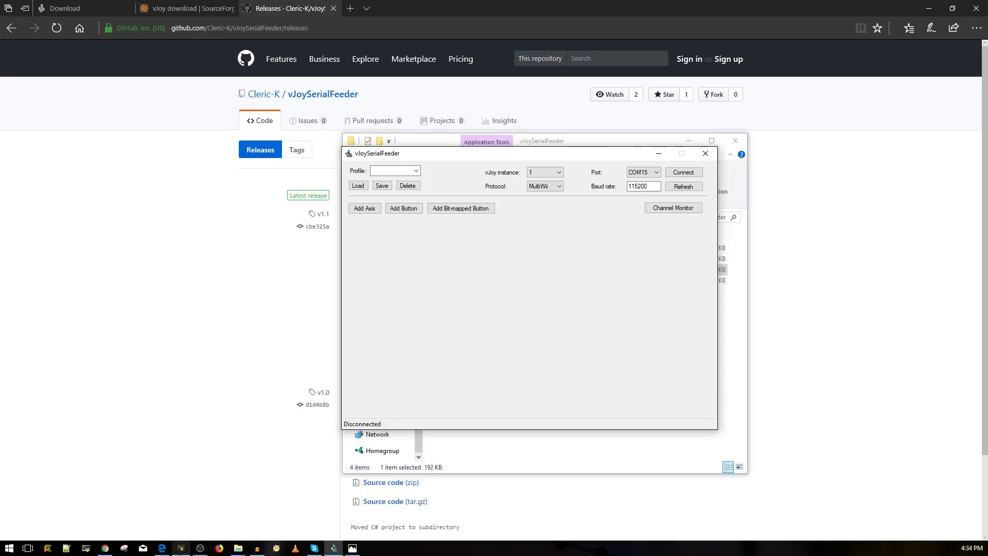
- Disconnect and close Betaflight Configurator, keeping COM15 as vJoySerialFeeder's port
click(180, 548)
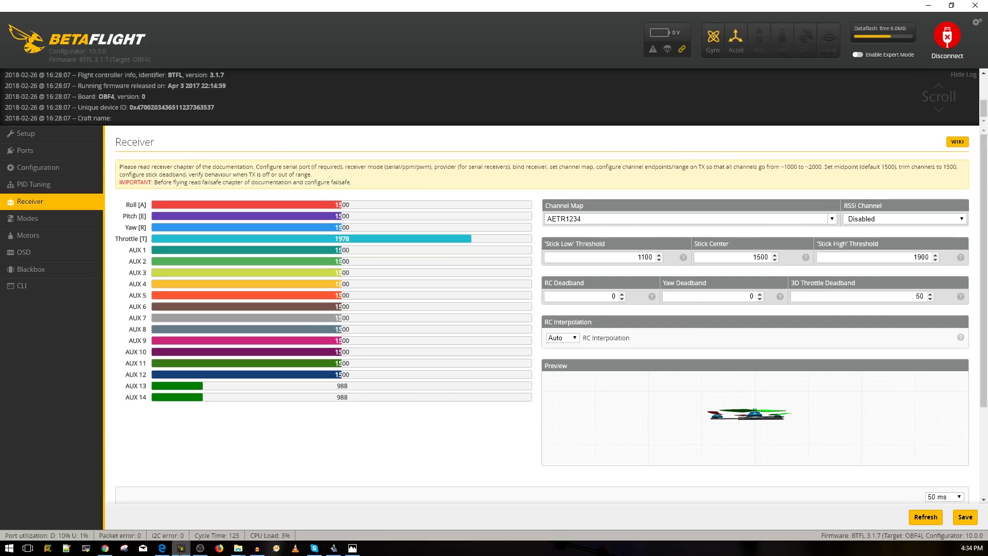
click(949, 47)
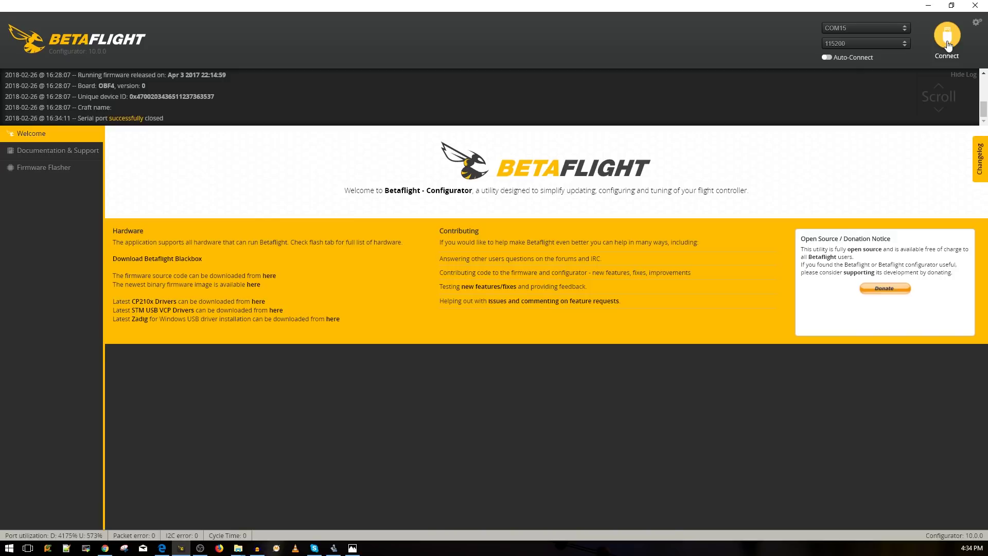
click(975, 5)
click(642, 172)
click(641, 187)
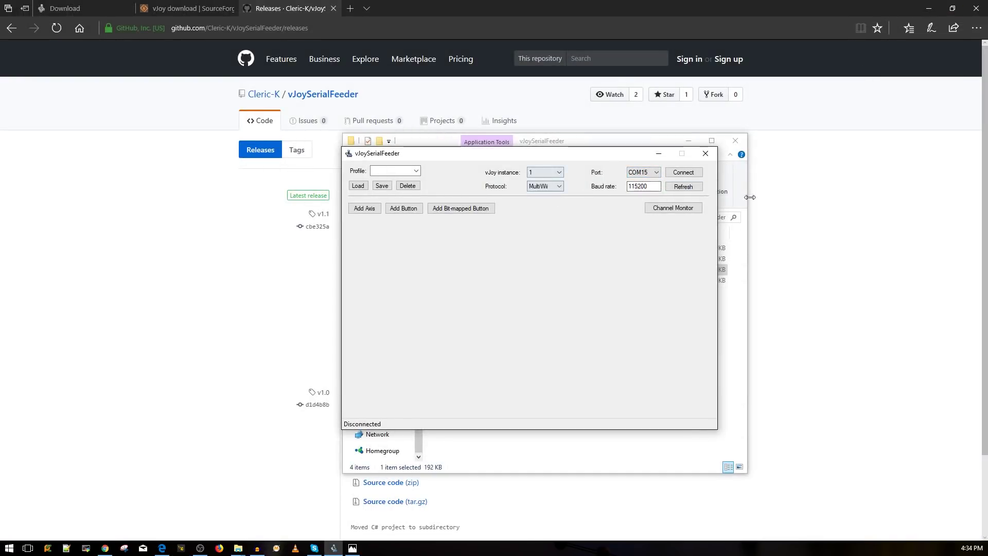
- Connect the feeder on COM15 and add a first mapping of channel 1 to axis X
click(684, 173)
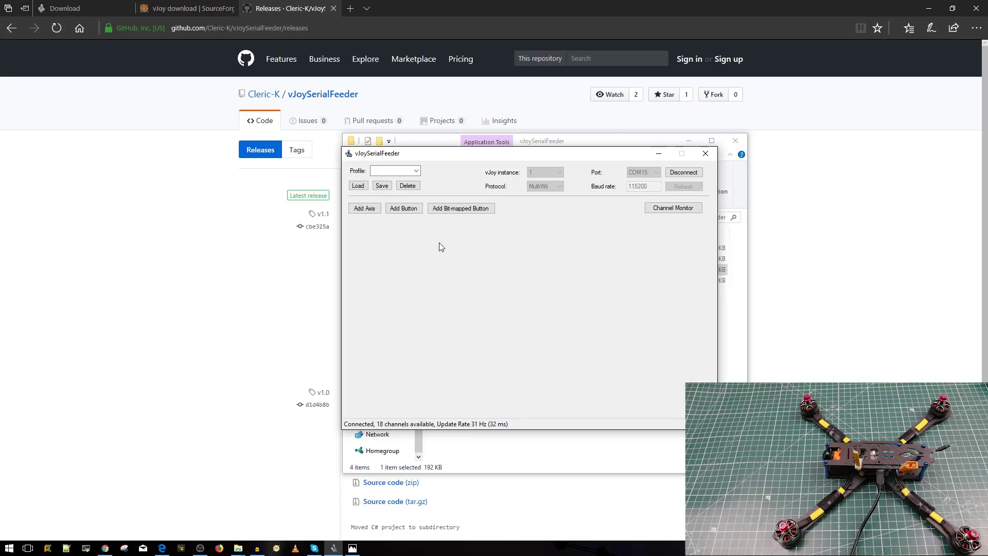
click(365, 209)
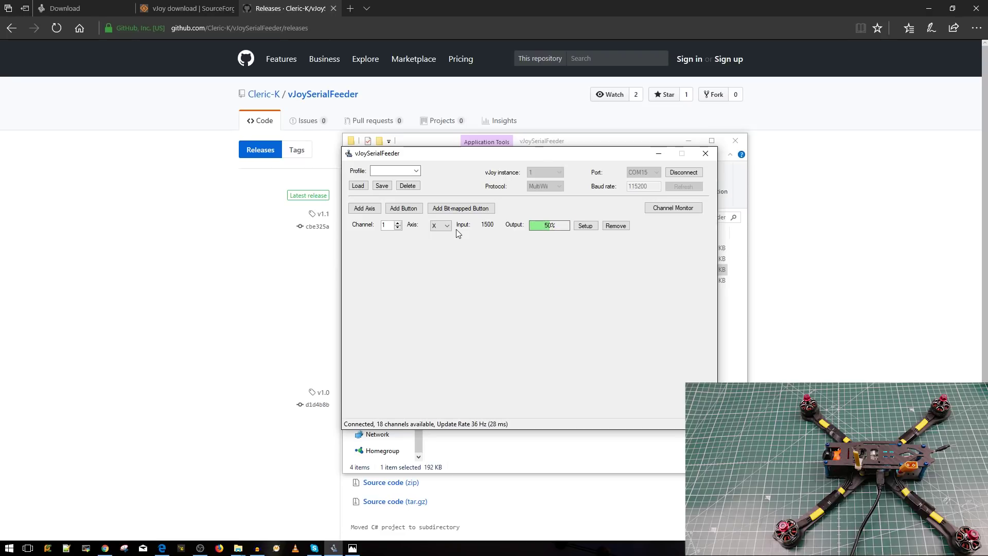
- Add second and third axis mappings, assigning axis Y to the second
click(372, 212)
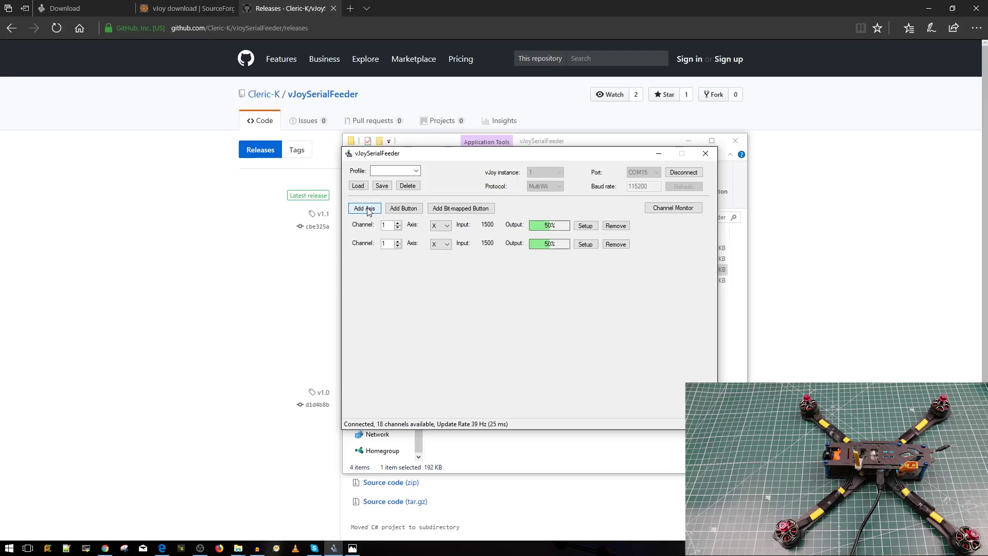
click(446, 249)
click(441, 259)
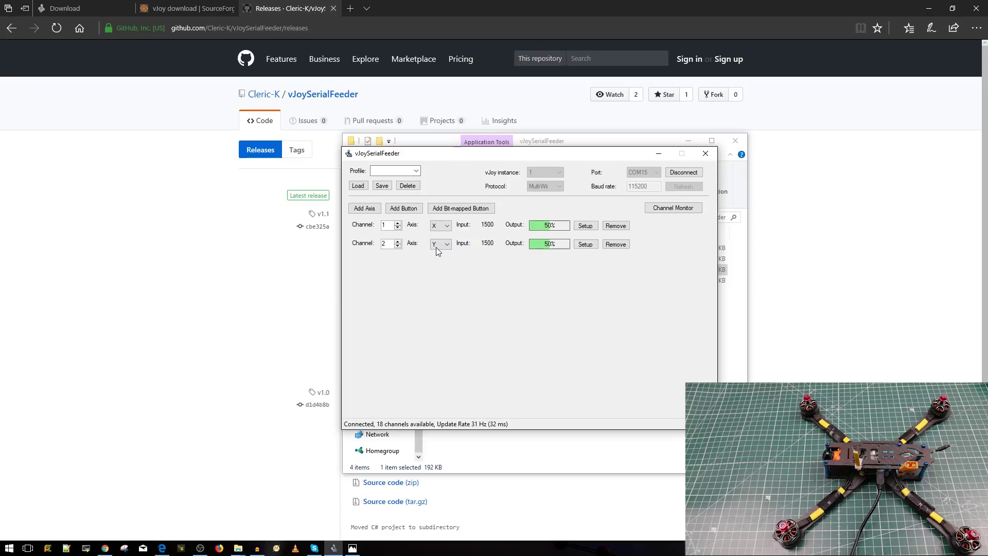
click(375, 206)
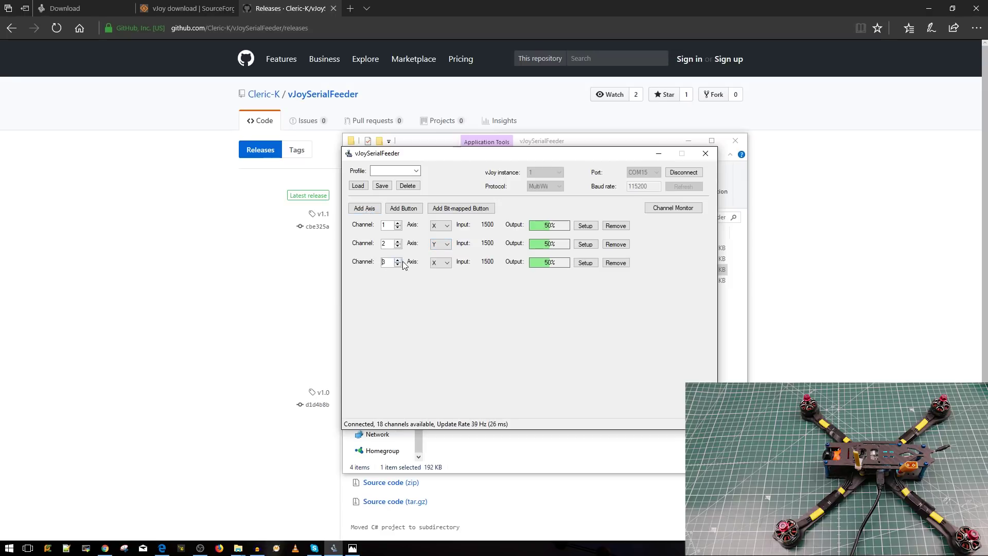
click(446, 262)
click(437, 290)
- Add a fourth mapping of channel 4 to axis Rx and set the third to axis Z
click(374, 208)
click(398, 279)
click(444, 282)
click(435, 290)
click(445, 263)
click(438, 285)
click(440, 283)
click(440, 309)
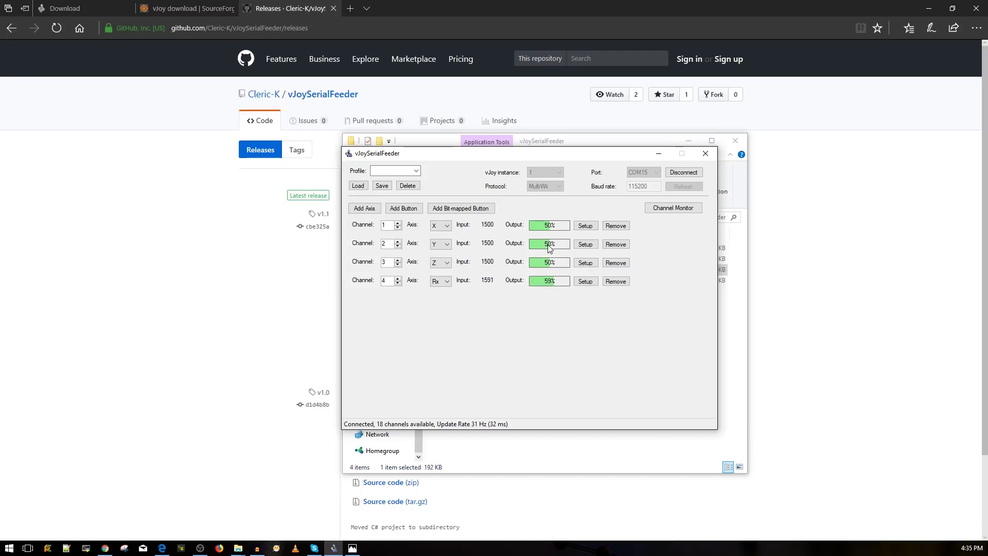
- Save the mapping as profile 'Frsky', then restart vJoySerialFeeder and reconnect it
click(393, 172)
text(Frsky)
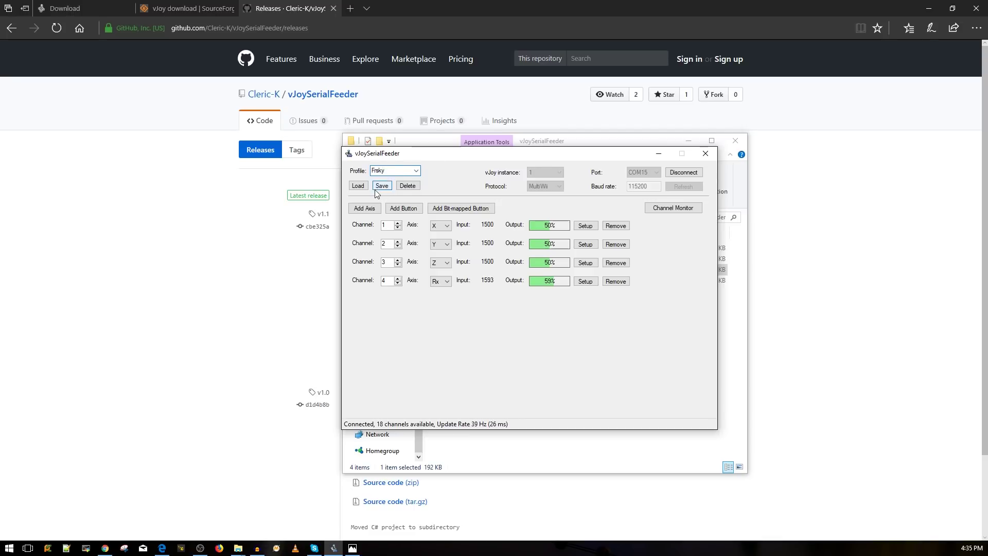
click(379, 188)
click(705, 154)
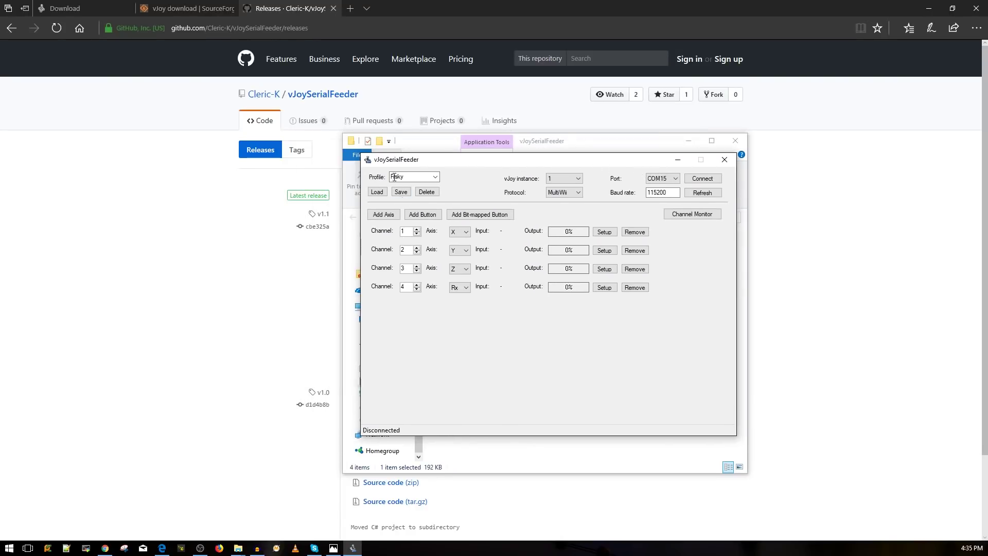
click(701, 178)
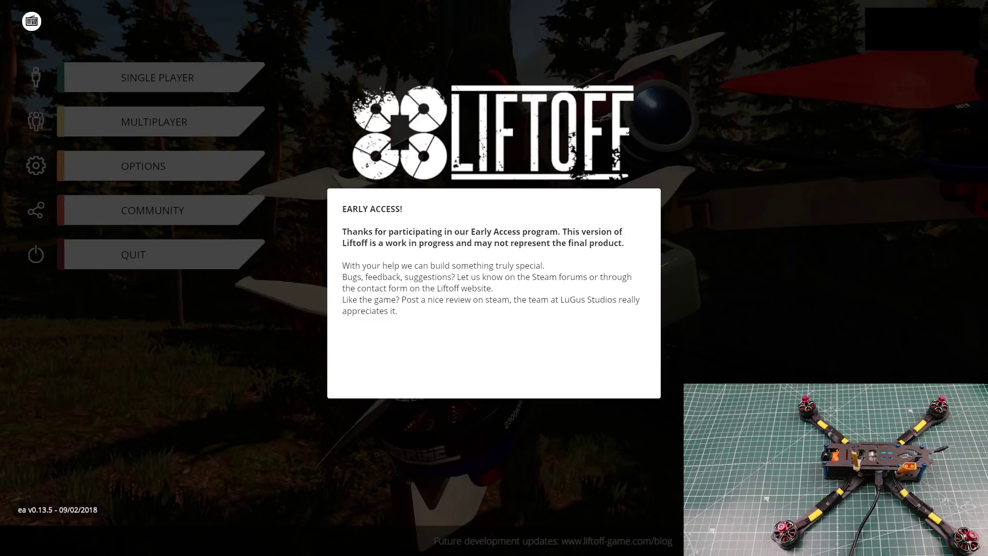
- Dismiss the Early Access notice and go to Options > Controls > Controller setup
click(870, 221)
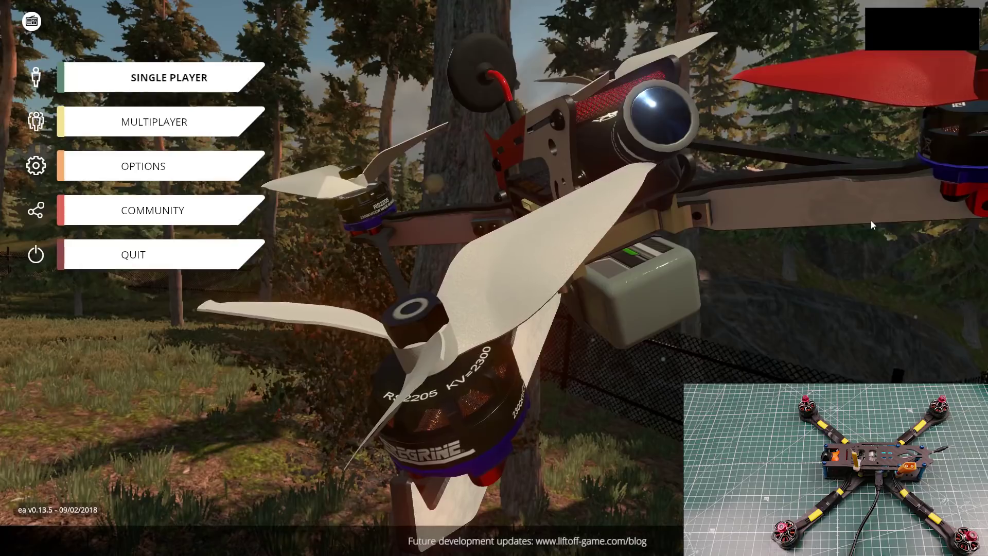
click(209, 174)
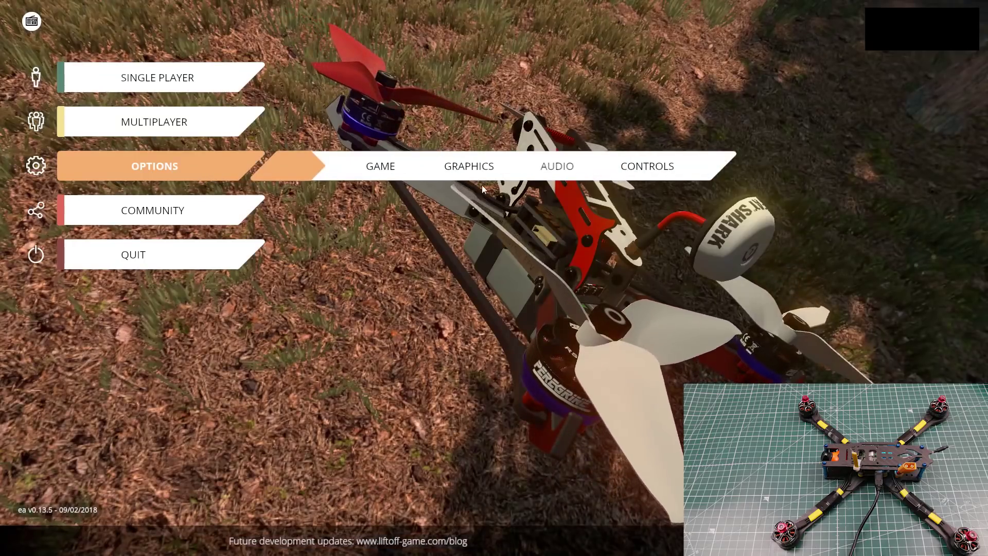
click(668, 168)
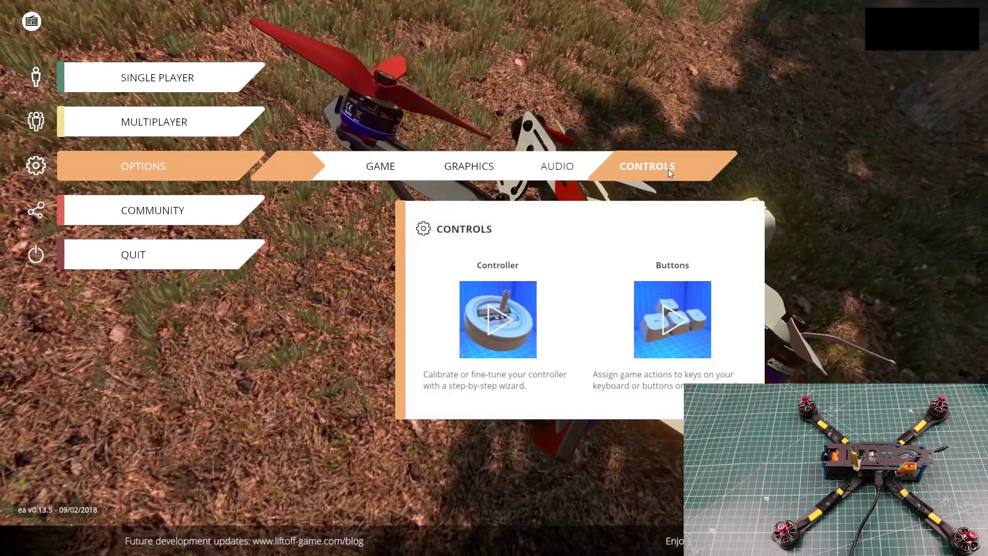
click(489, 327)
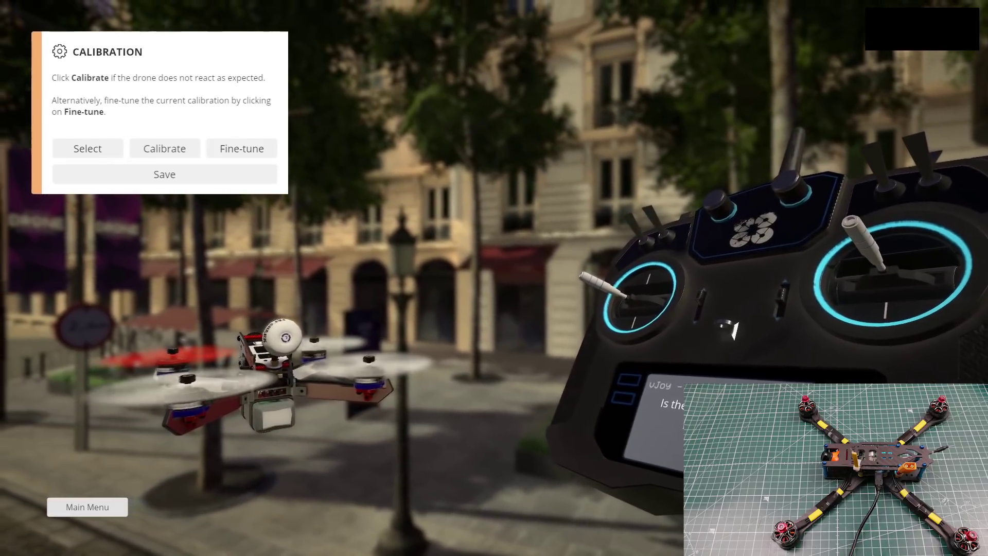
- Start Liftoff's stick calibration and move all sticks until it reports Finished
click(158, 154)
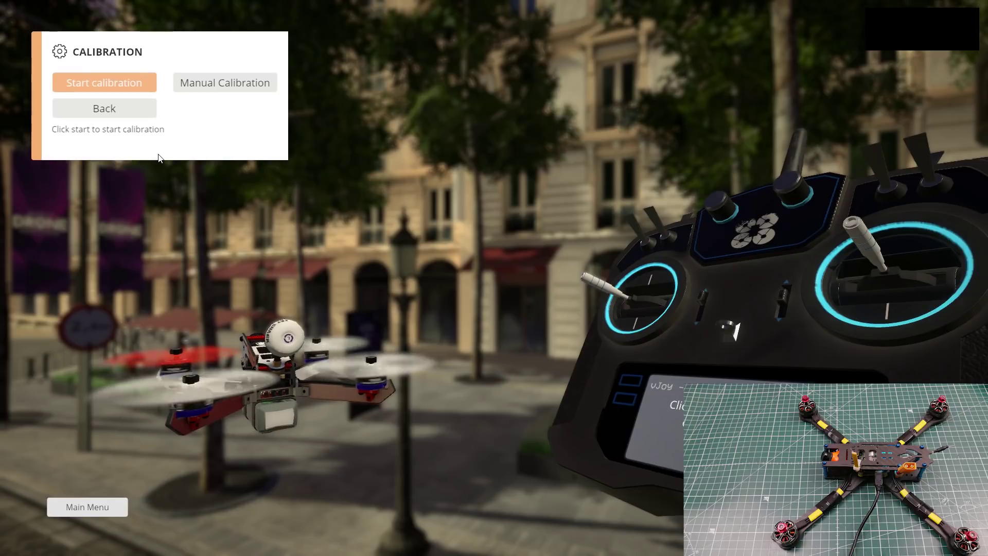
click(113, 84)
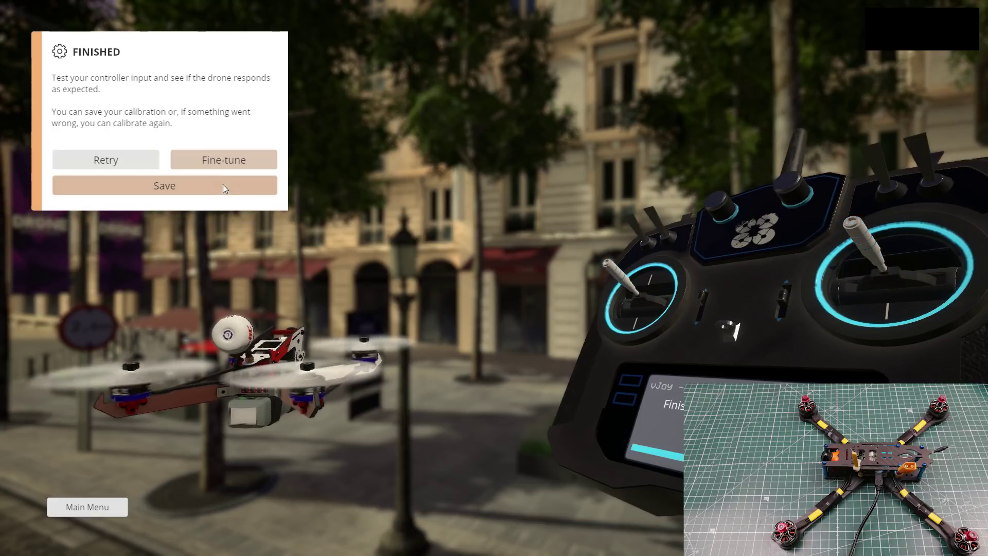
- Open Fine-tune and drag the Yaw slider back to 0.00
click(224, 162)
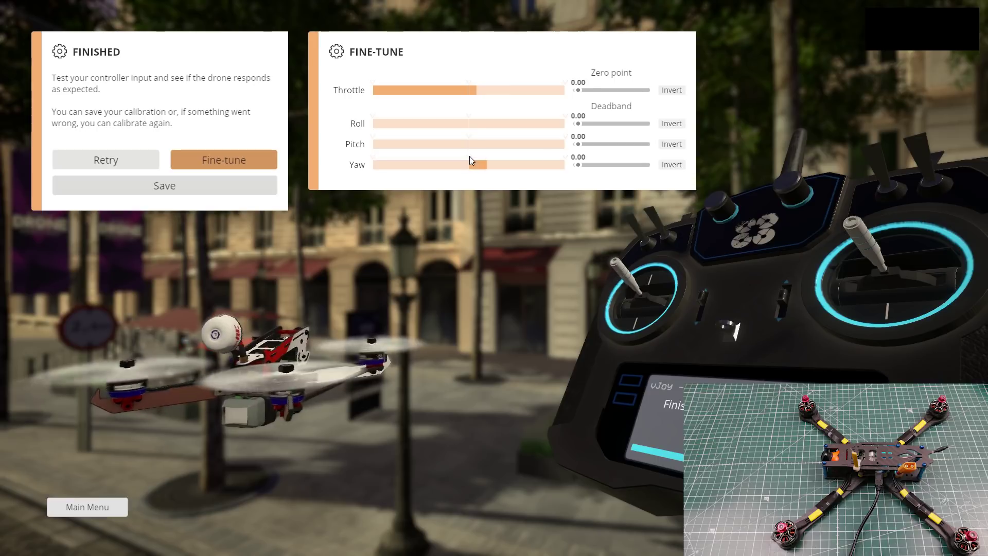
click(578, 166)
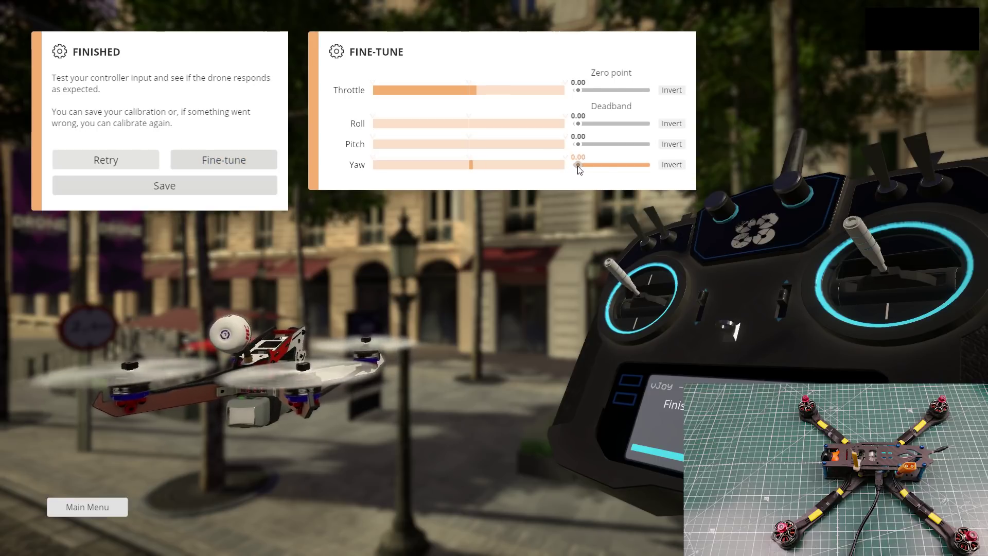
mouse_move(580, 175)
mouse_down()
mouse_move(560, 202)
mouse_move(582, 170)
mouse_move(572, 169)
mouse_up()
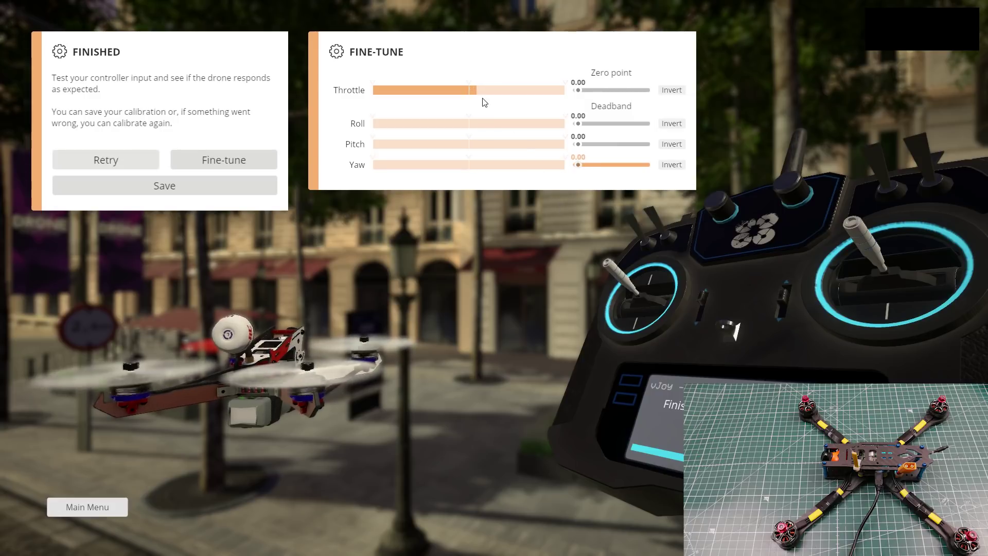